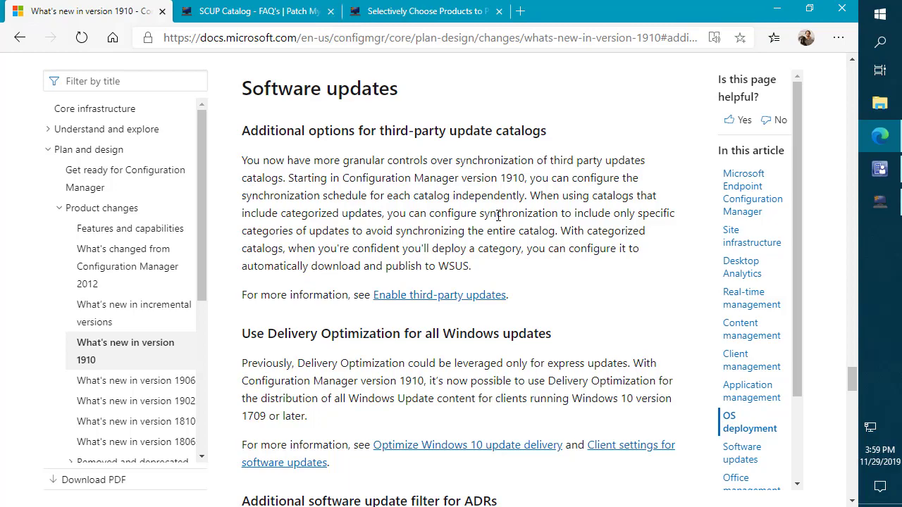
Highlight 'synchronization' in the paragraph, then view the SCUP Catalog FAQ page full screen
double_click(499, 215)
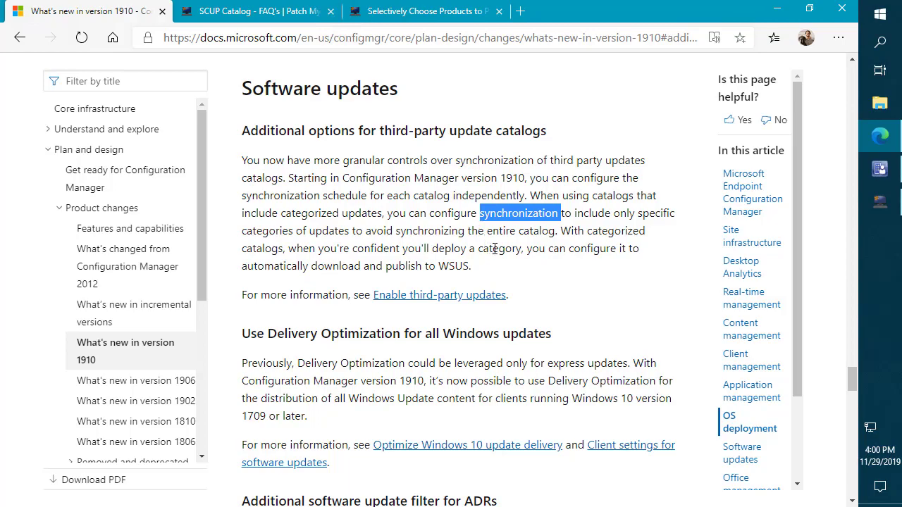
left_click(544, 231)
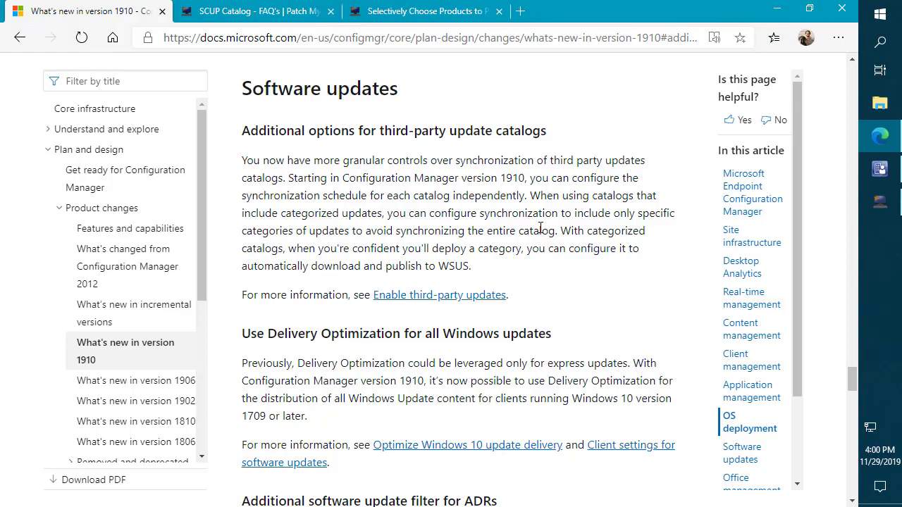
left_click(275, 19)
scroll(419, 162, "down", 1)
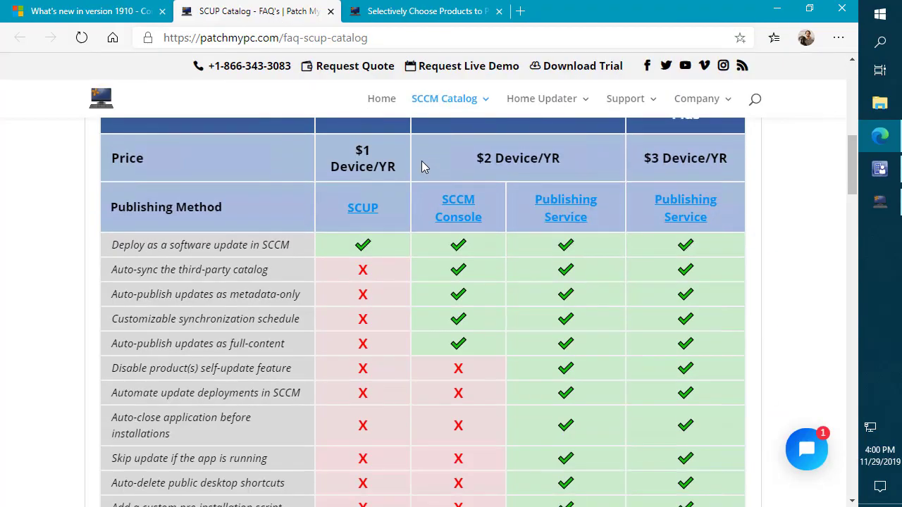
key("F11")
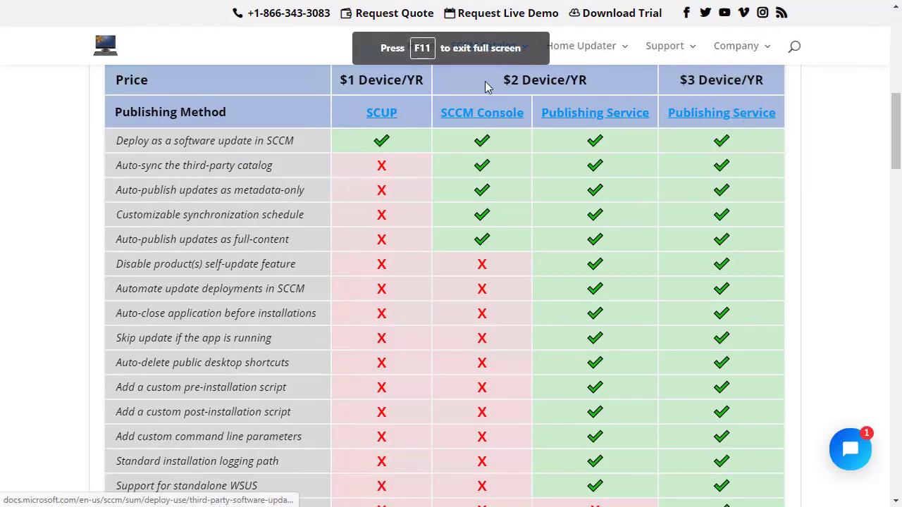
Outline the SCCM Console column's features, then open the selectively-choose-products article
scroll(486, 85, "up", 1)
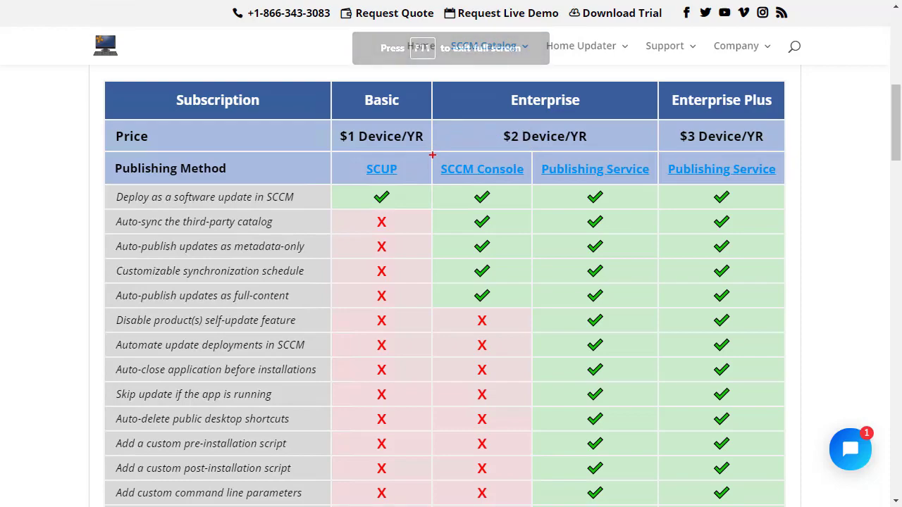
mouse_move(433, 155)
left_mouse_down()
mouse_move(499, 215)
mouse_move(532, 310)
left_mouse_up()
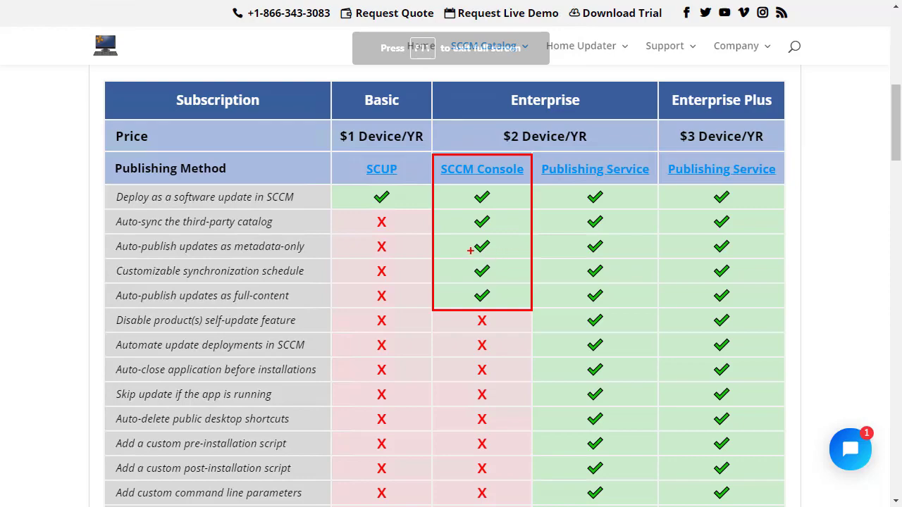
left_click_drag(452, 259, 501, 308)
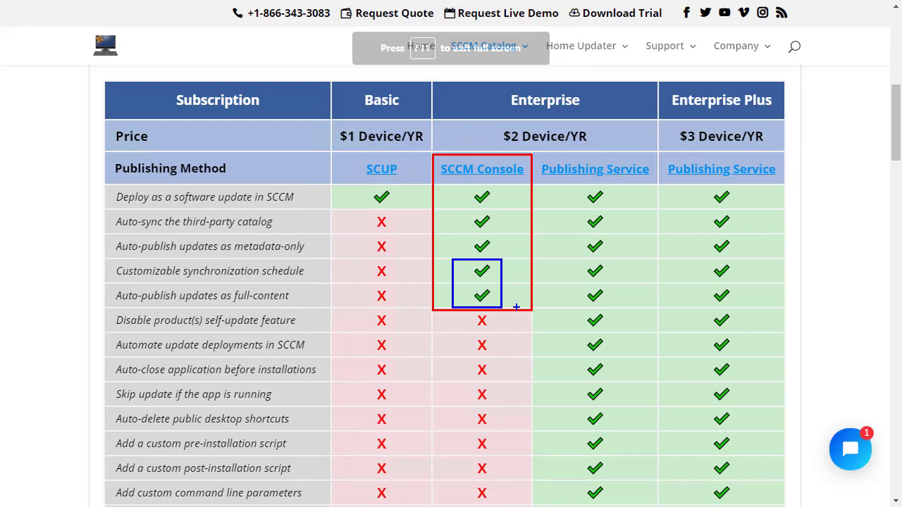
key("Escape")
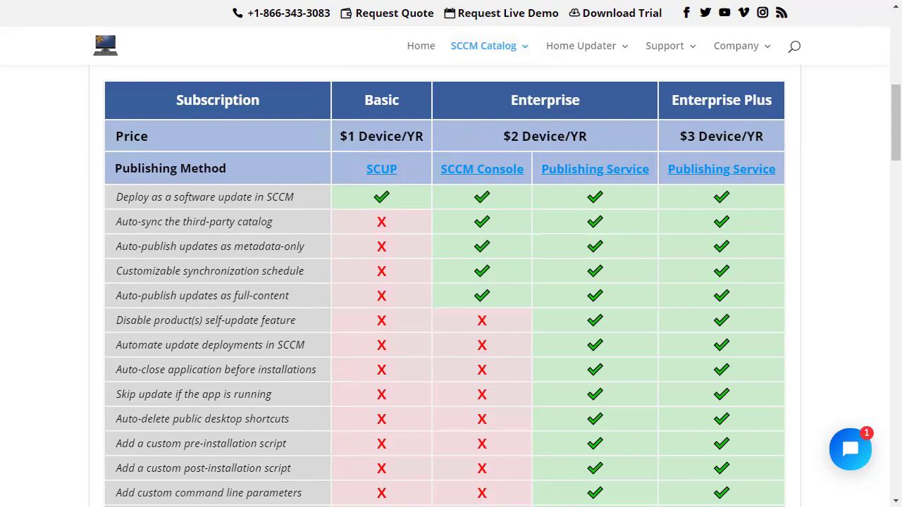
key("F11")
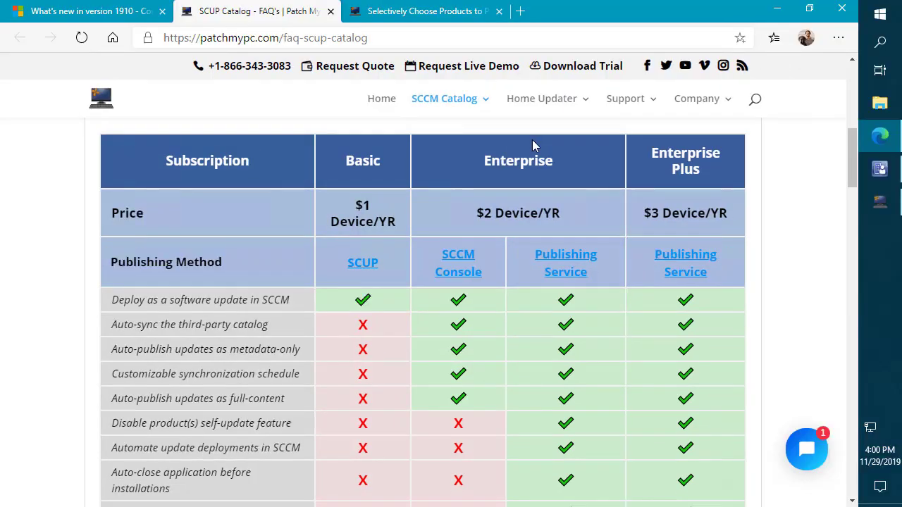
left_click(413, 15)
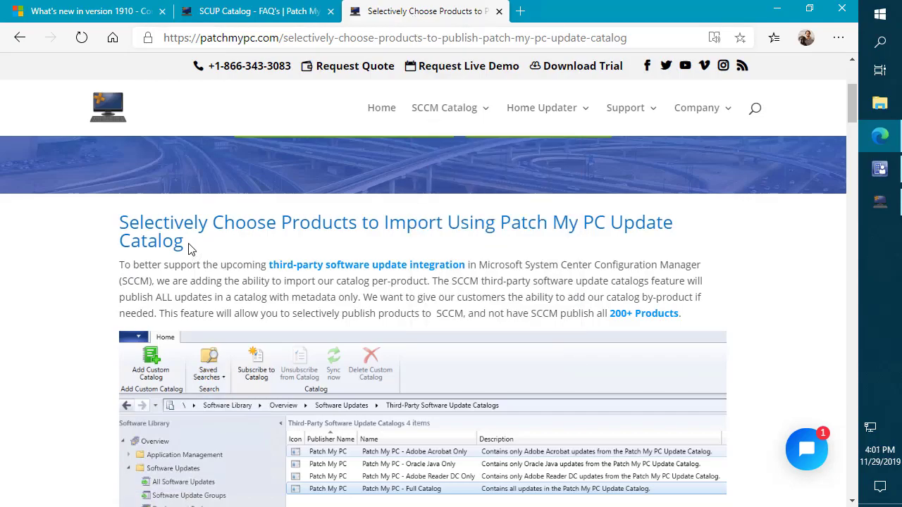
Select '&product=oraclejava' in the example URL, review the parameter list, then switch to ConfigMgr
scroll(187, 245, "down", 1)
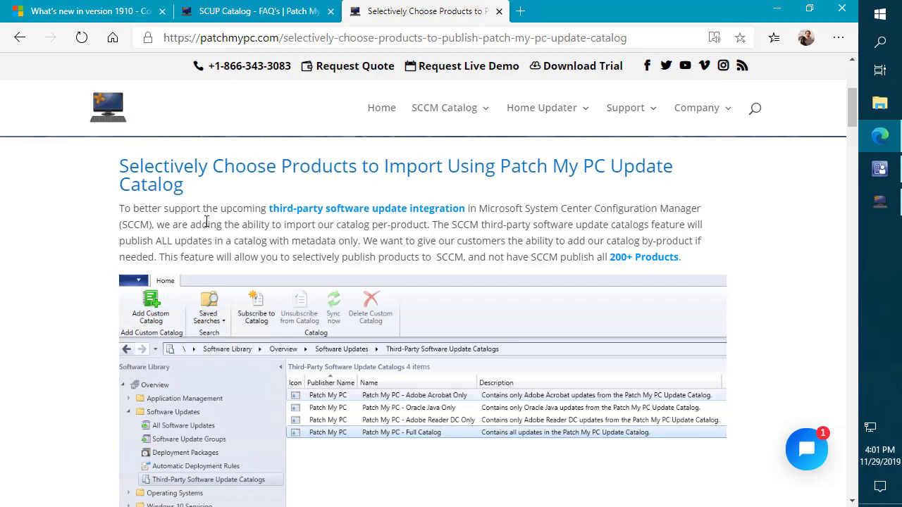
scroll(190, 218, "down", 10)
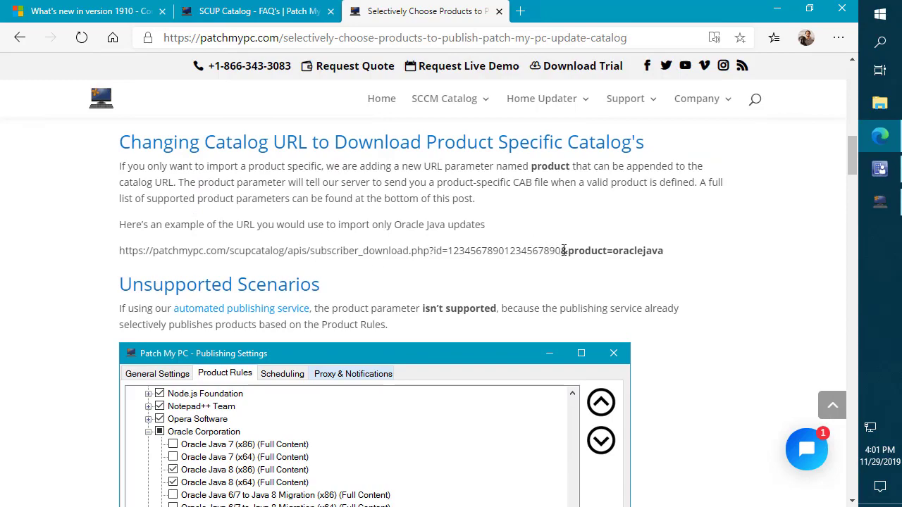
left_click_drag(561, 251, 671, 255)
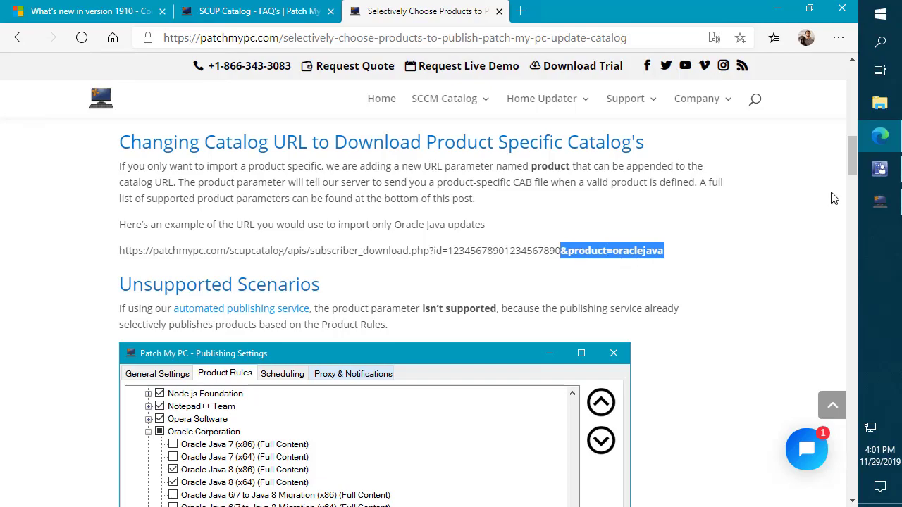
scroll(703, 239, "down", 10)
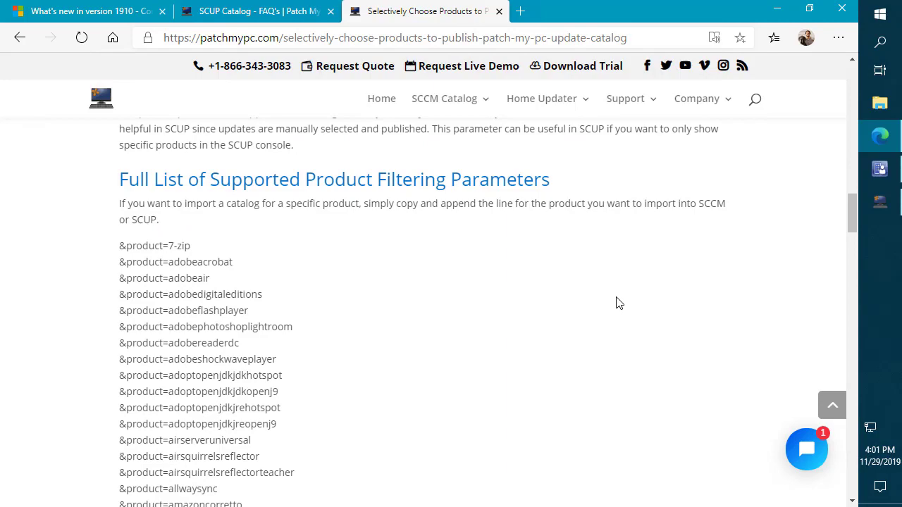
left_click(884, 176)
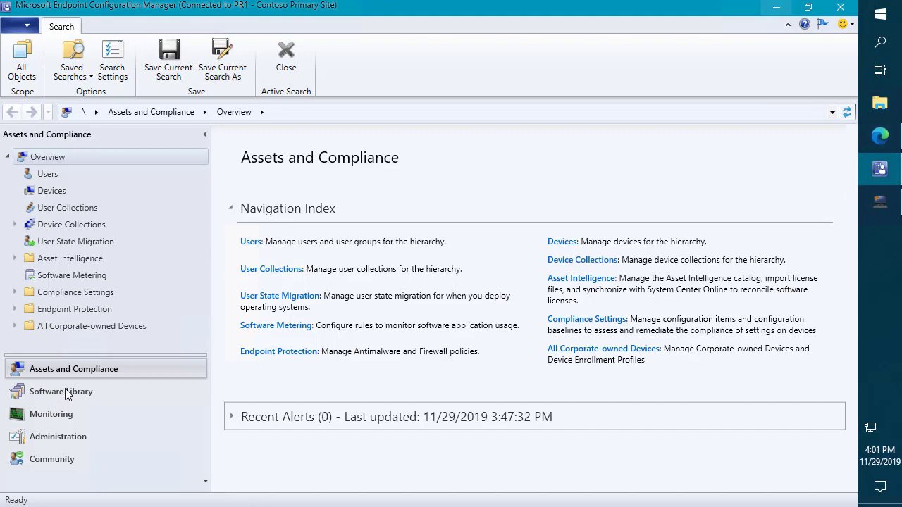
Open Software Library > Software Updates > Third-Party Software Update Catalogs
left_click(64, 391)
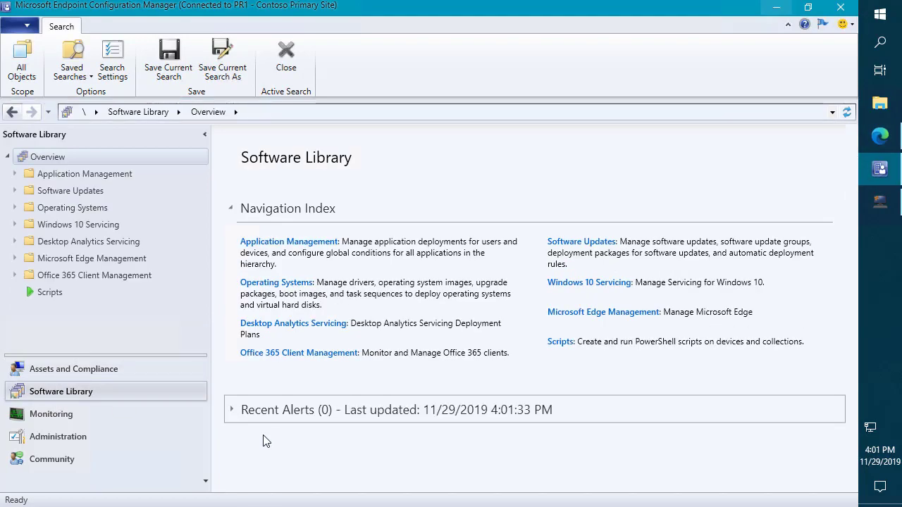
left_click(63, 190)
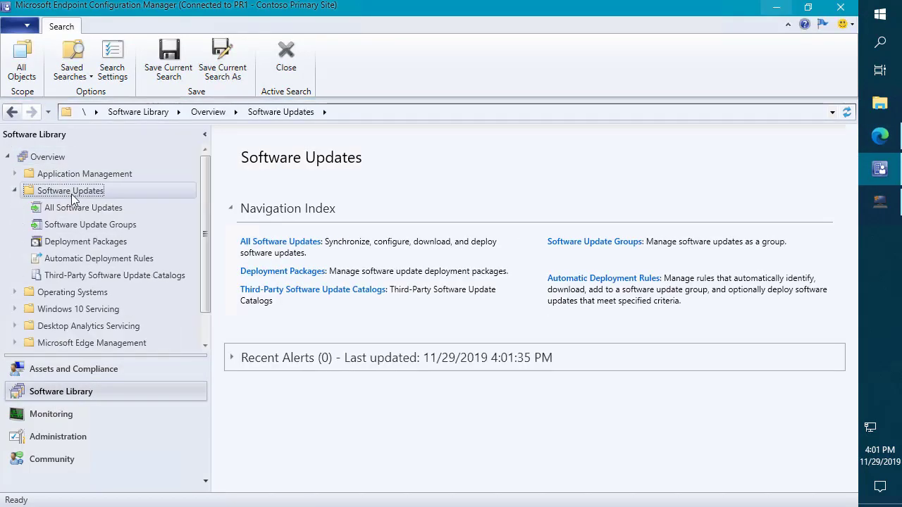
left_click(86, 276)
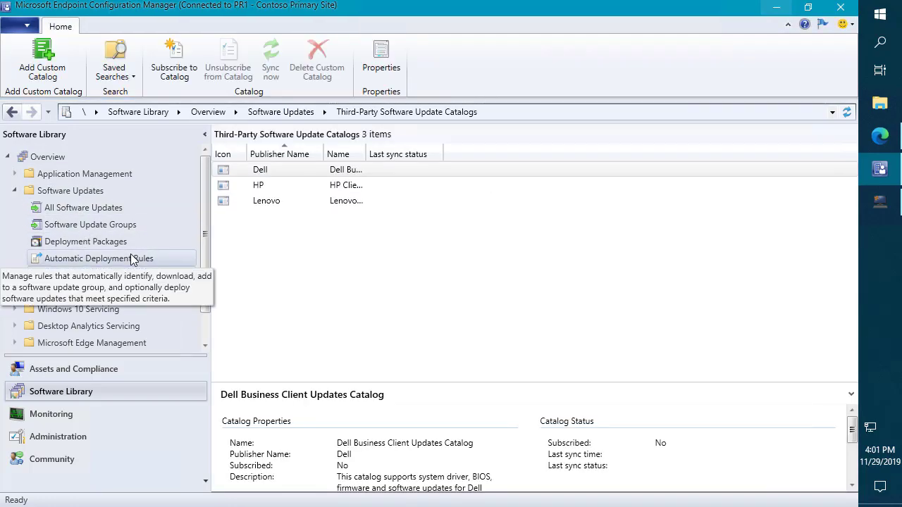
left_click(879, 141)
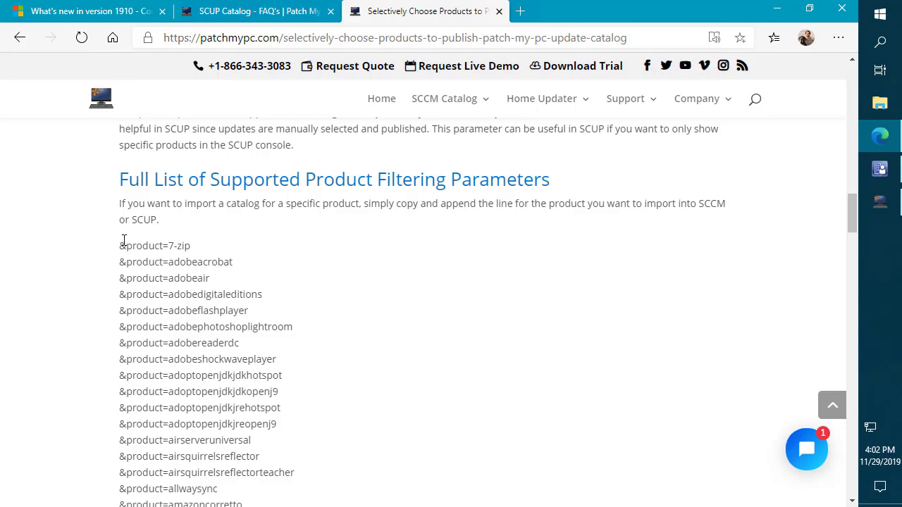
left_click(880, 168)
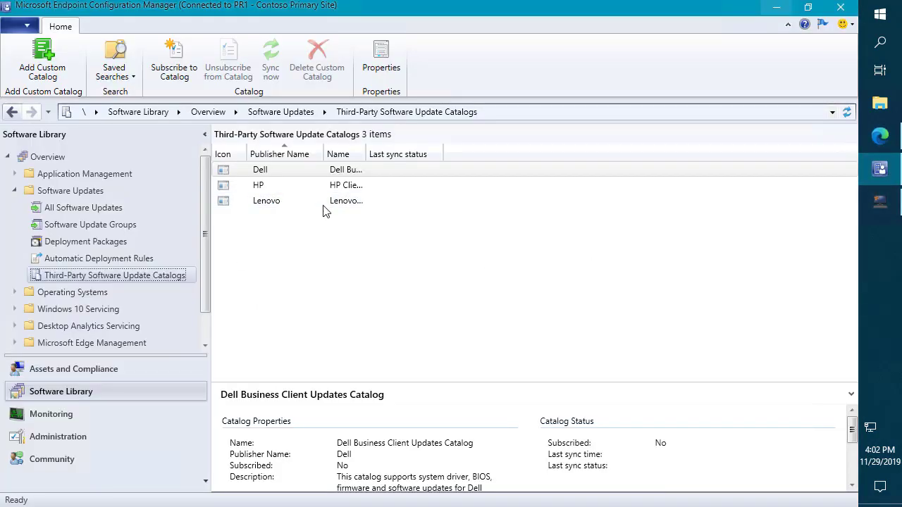
Widen the Name column, select the Lenovo Updates catalog and enlarge the details pane
left_click_drag(366, 154, 519, 160)
left_click(337, 259)
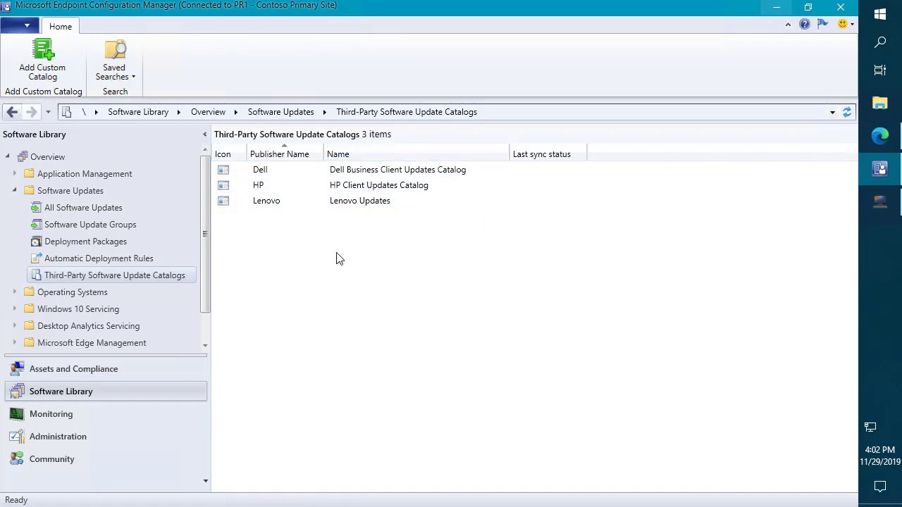
left_click(340, 203)
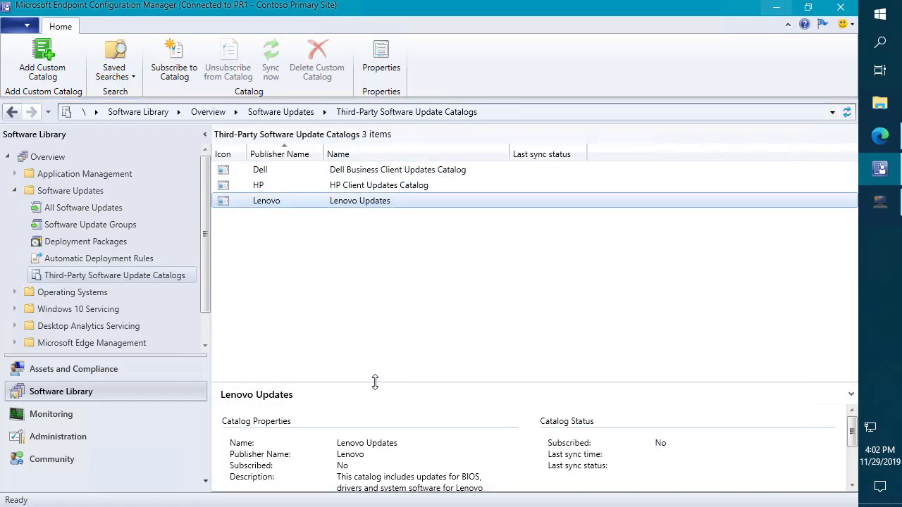
left_click_drag(374, 382, 385, 279)
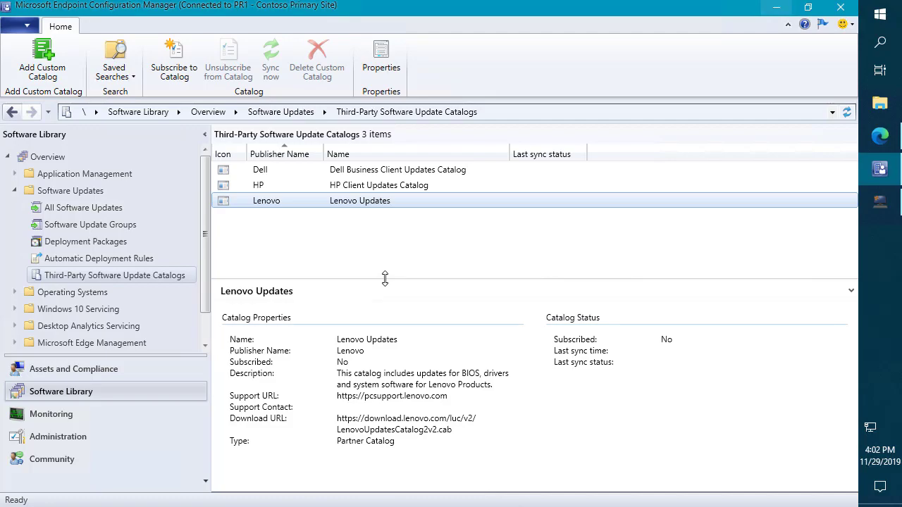
Add the Patch My PC Update Catalog through the Add Custom Catalog wizard
right_click(282, 236)
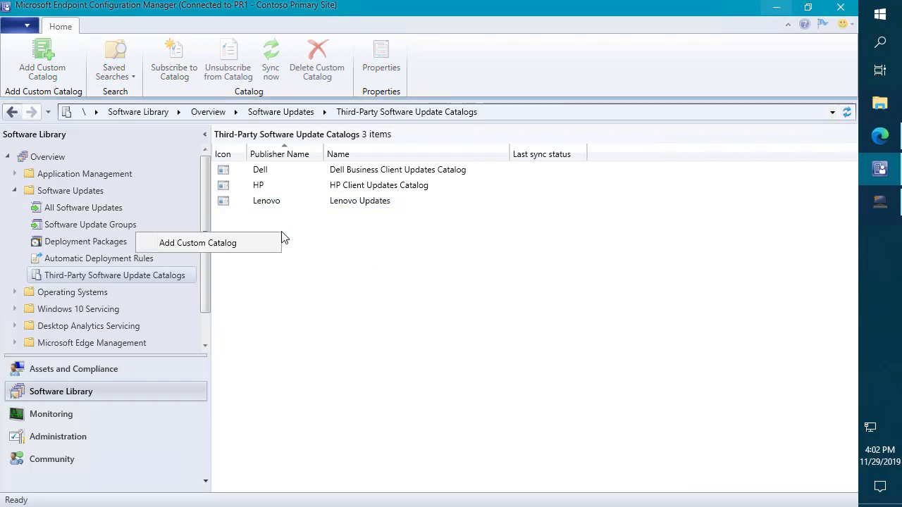
left_click(237, 244)
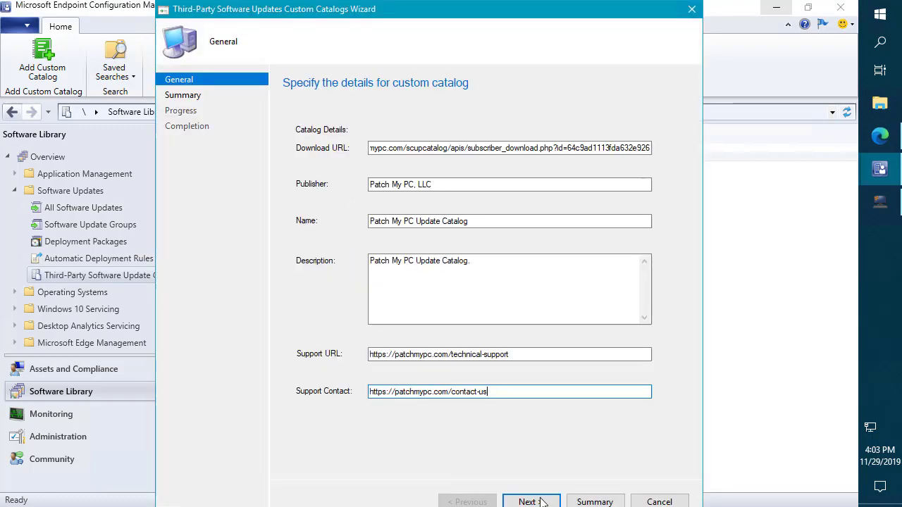
left_click(532, 501)
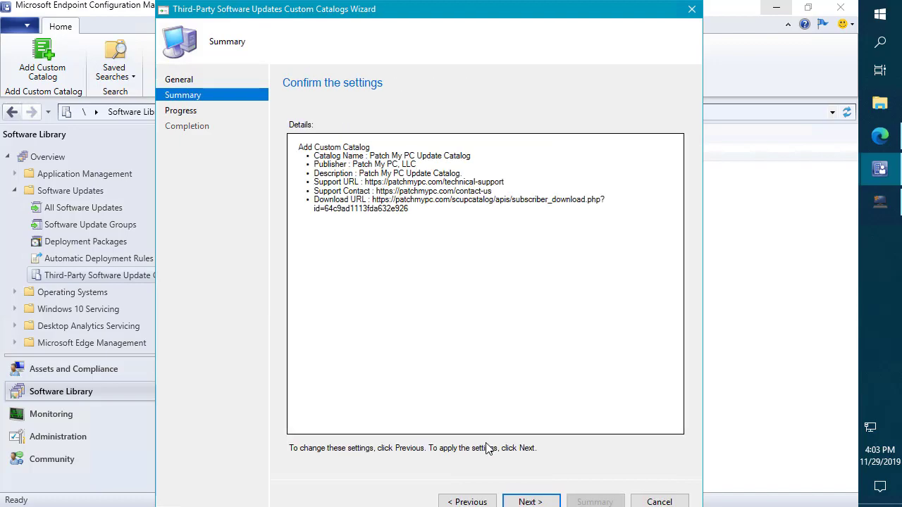
left_click(530, 502)
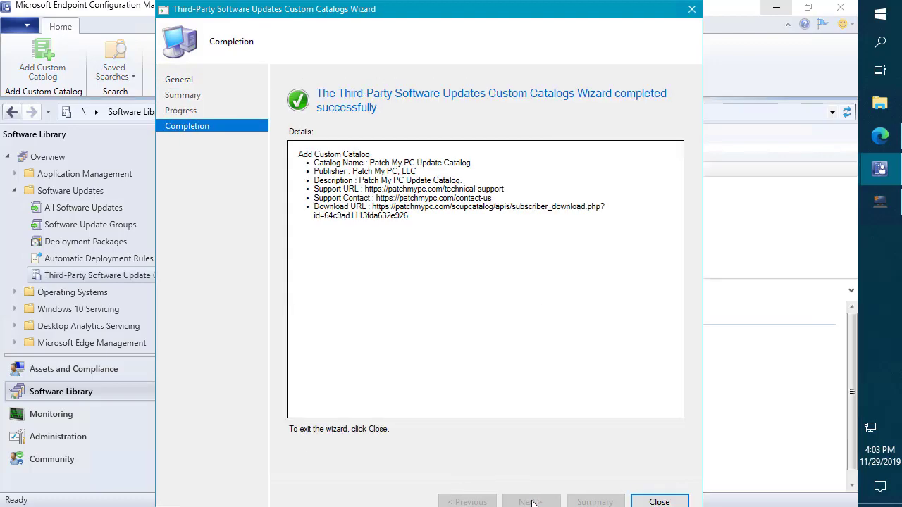
left_click(659, 502)
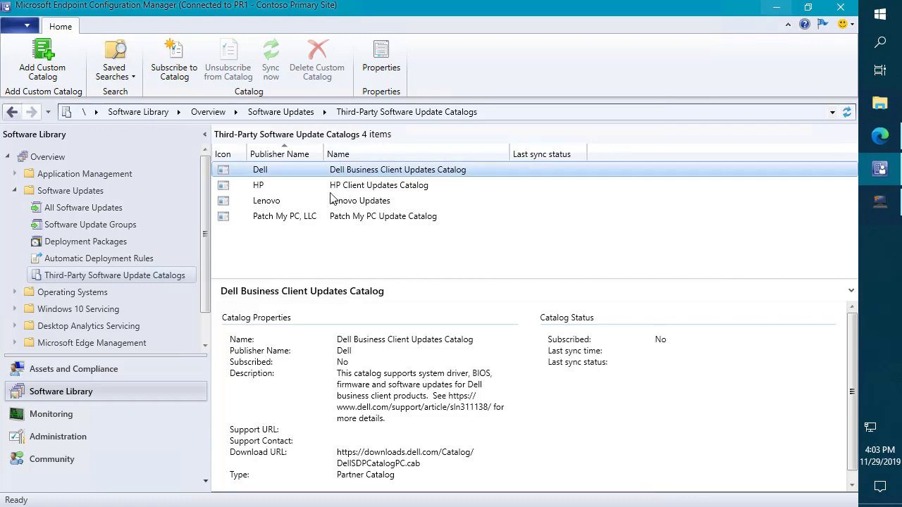
Start subscribing to the Patch My PC catalog and download it
left_click(308, 218)
right_click(308, 219)
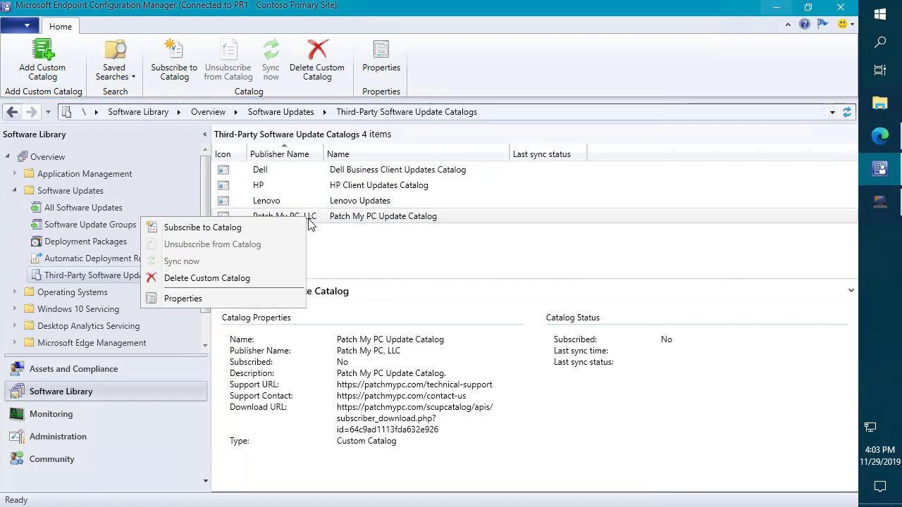
left_click(272, 234)
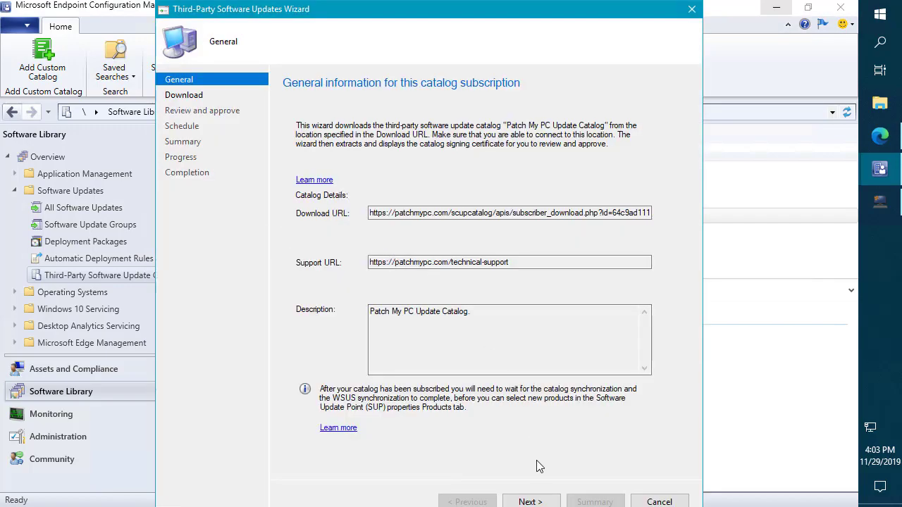
left_click(530, 502)
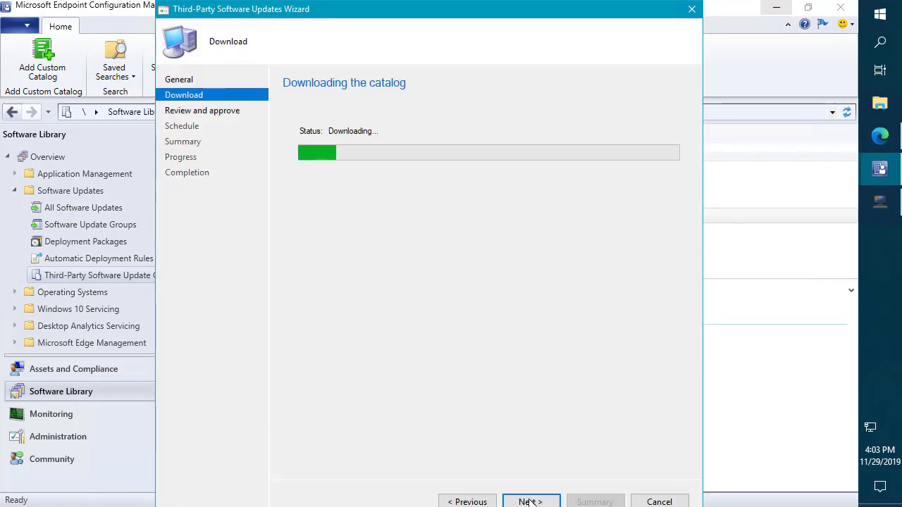
Review the catalog signing certificate and acknowledge the trusted publisher warning
left_click(372, 233)
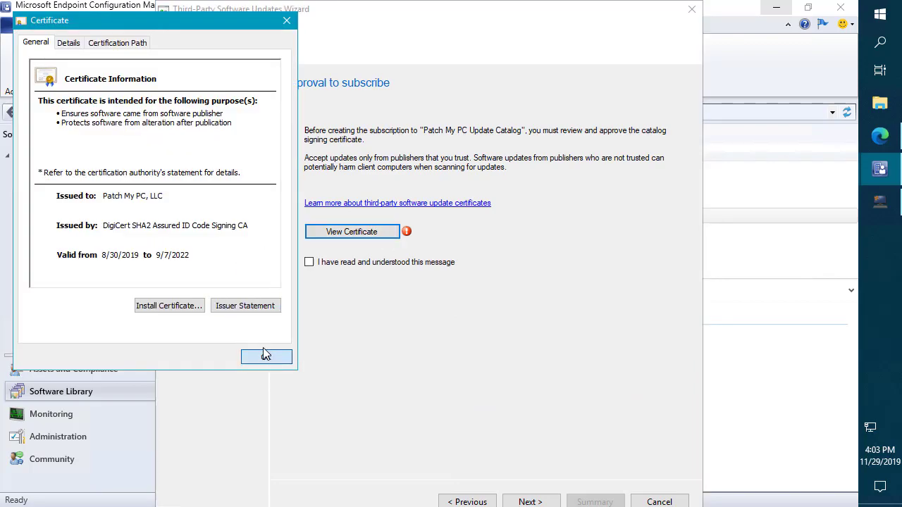
left_click(265, 356)
left_click(309, 261)
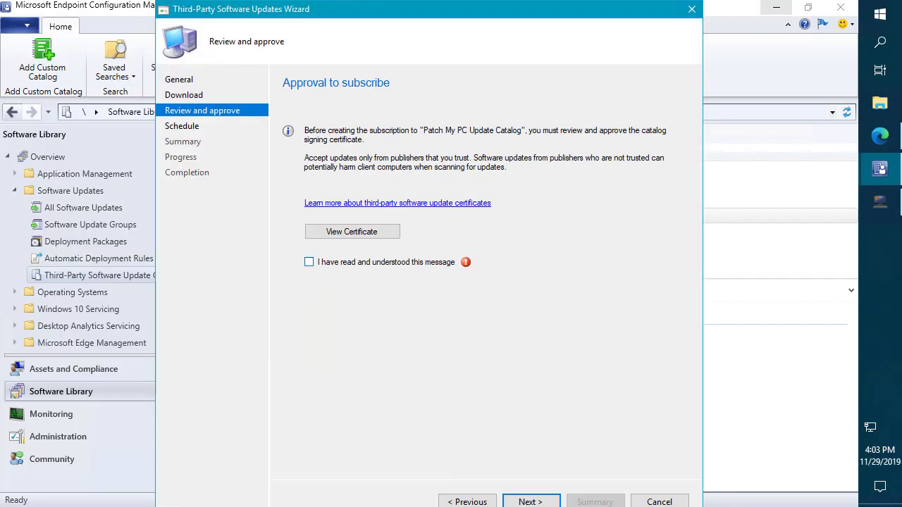
left_click(528, 502)
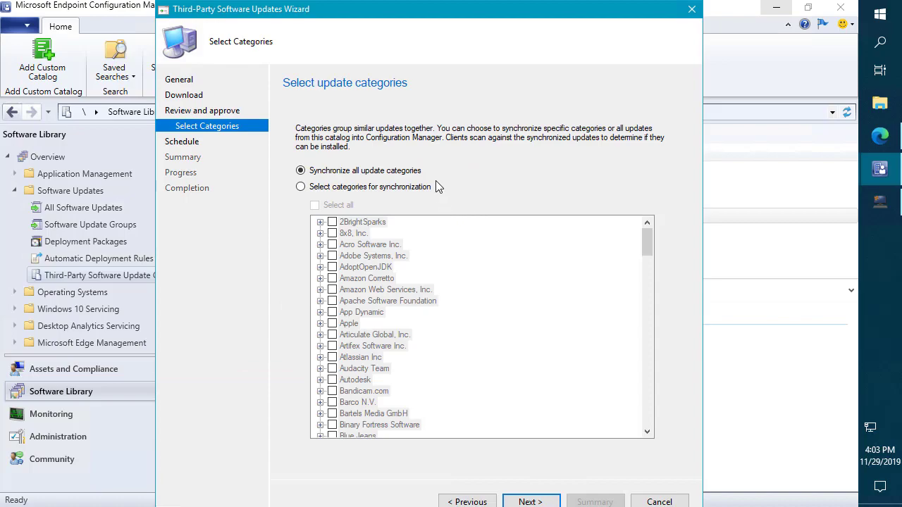
Sync selected categories only, ticking Mozilla Firefox (x86 en-US) under Mozilla
left_click(376, 187)
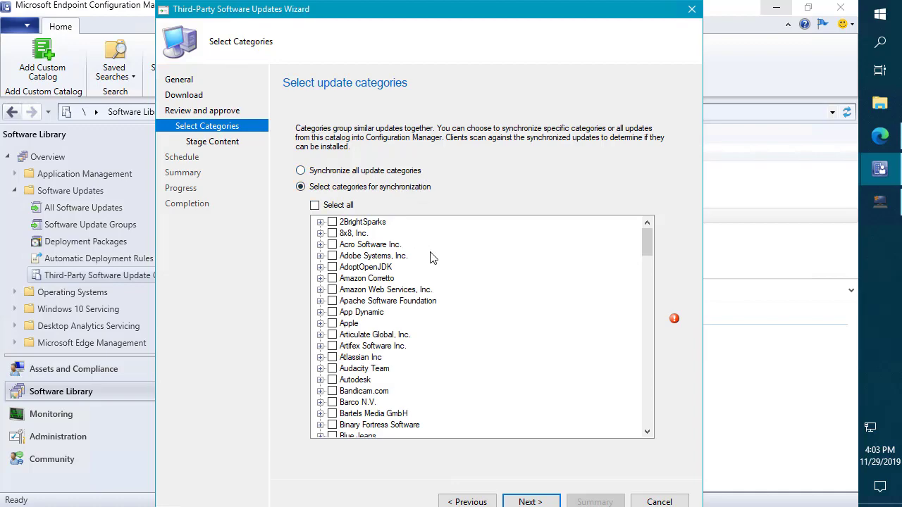
scroll(494, 233, "down", 4)
scroll(493, 238, "down", 8)
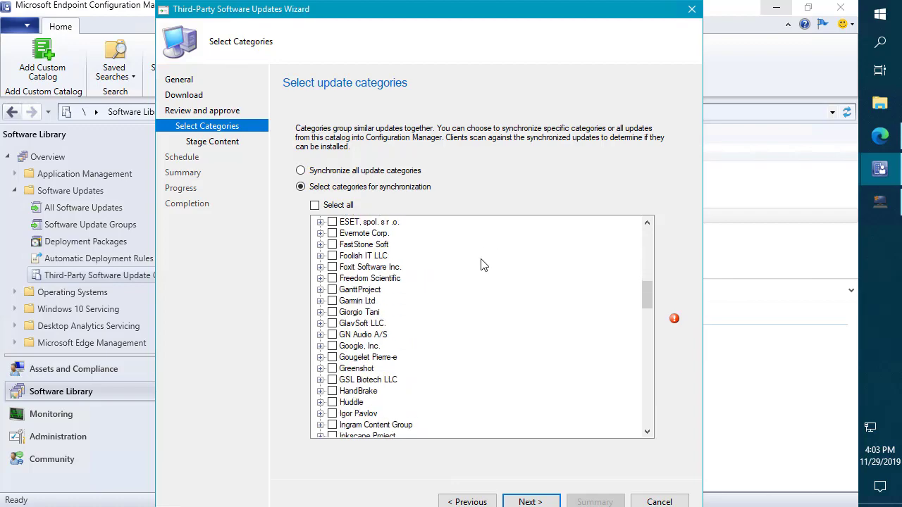
scroll(483, 264, "down", 1)
scroll(484, 265, "down", 4)
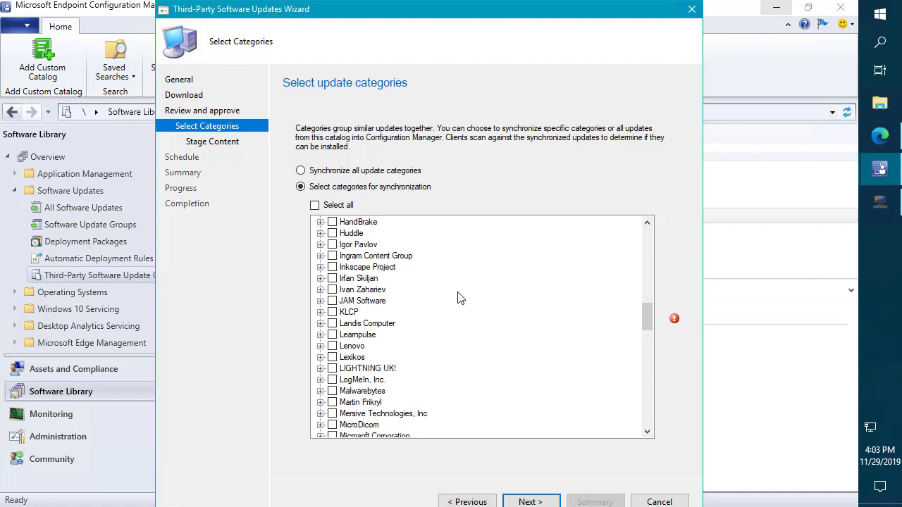
scroll(458, 297, "down", 2)
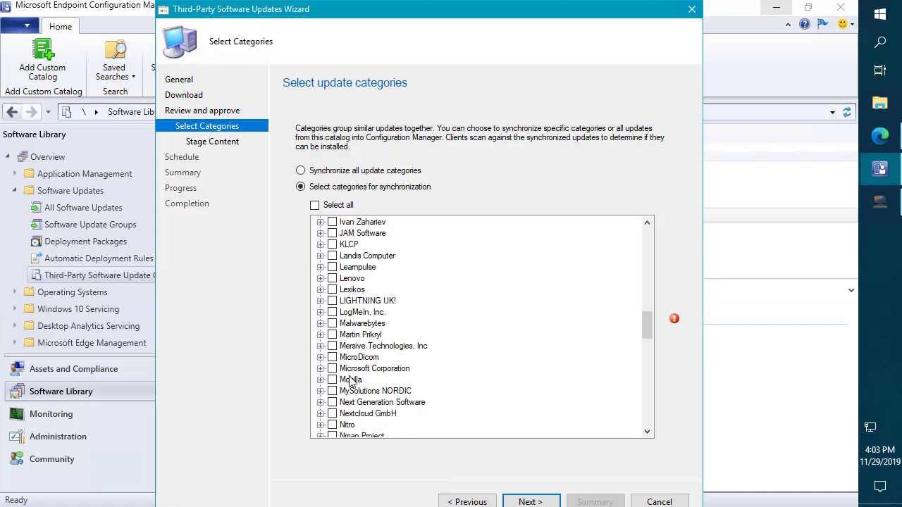
scroll(359, 377, "down", 2)
left_click(321, 313)
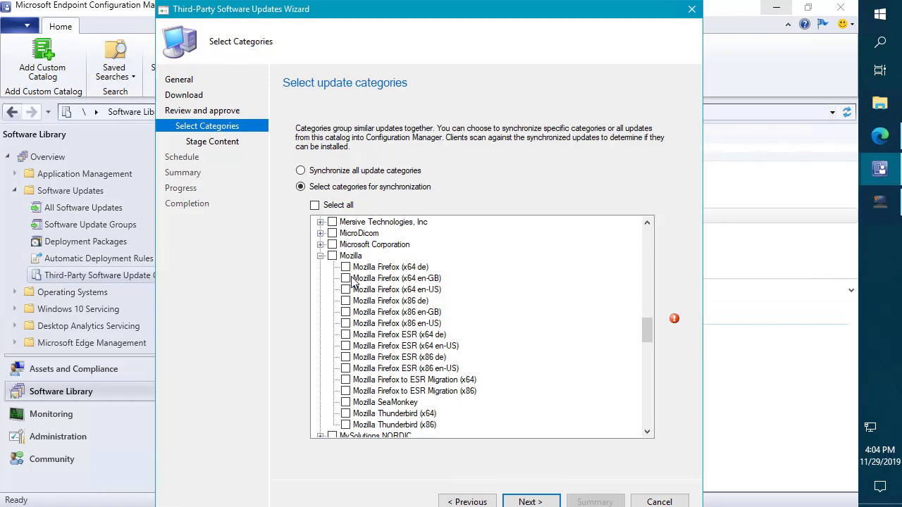
left_click(346, 324)
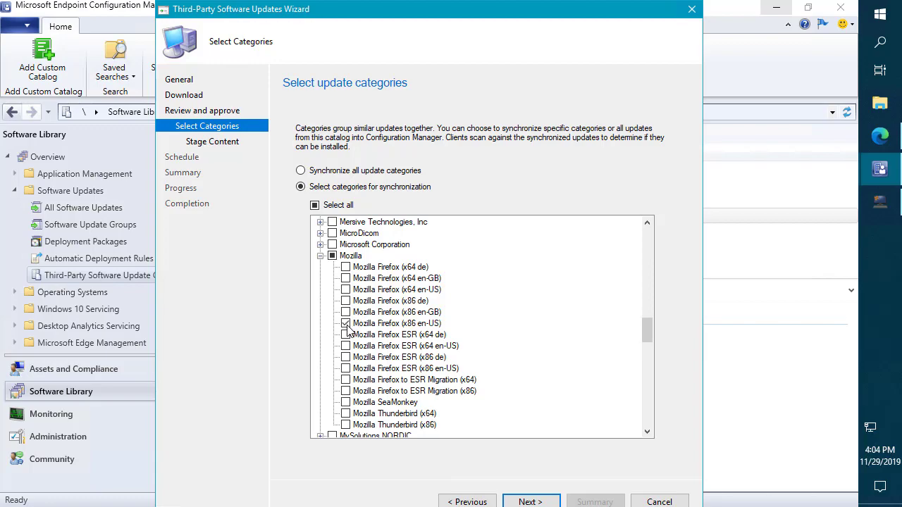
left_click(530, 502)
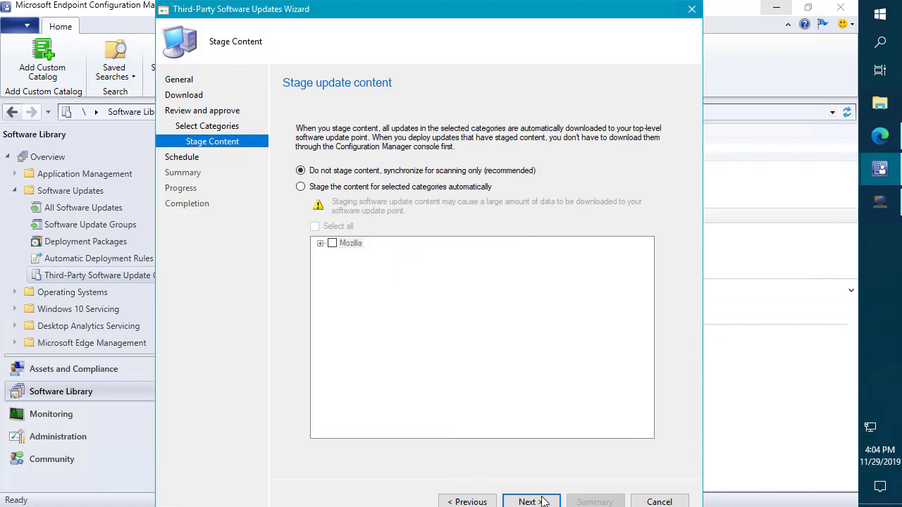
Automatically stage content for the selected Mozilla Firefox category
left_click(301, 187)
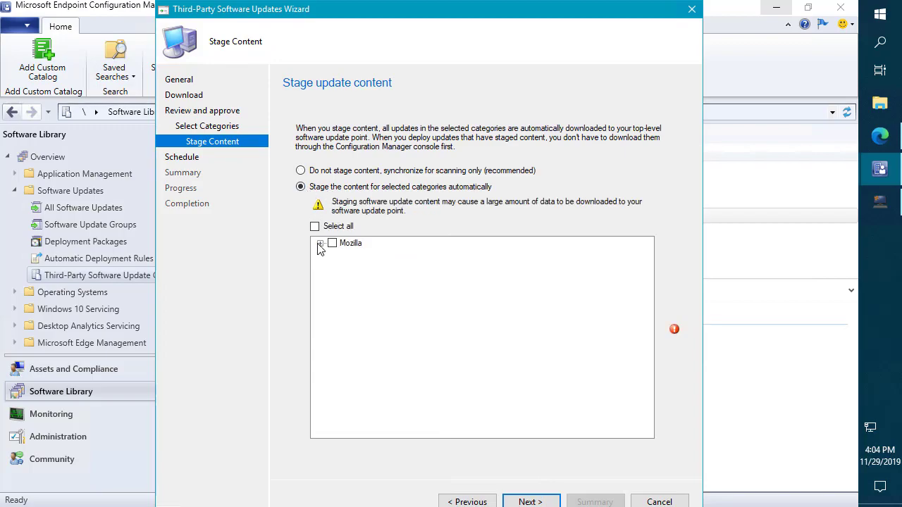
left_click(320, 244)
left_click(332, 243)
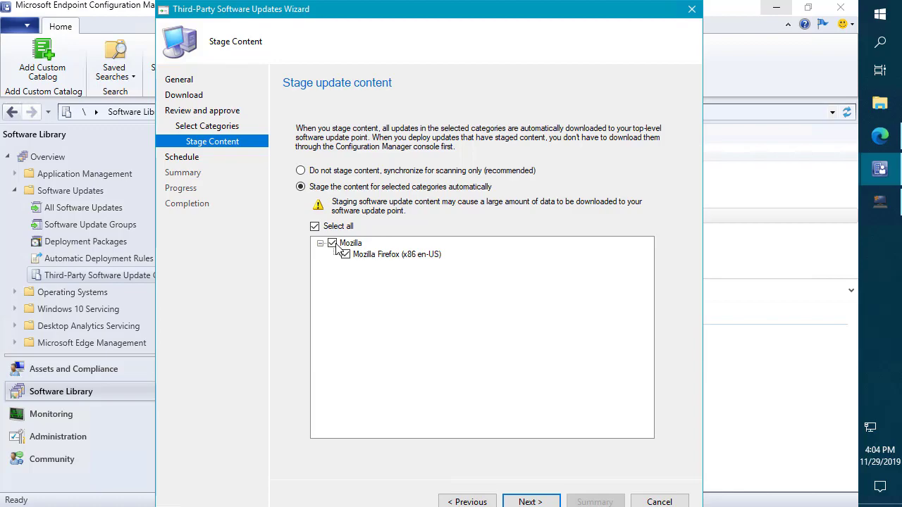
Set a custom sync schedule running every 1 day
left_click(530, 502)
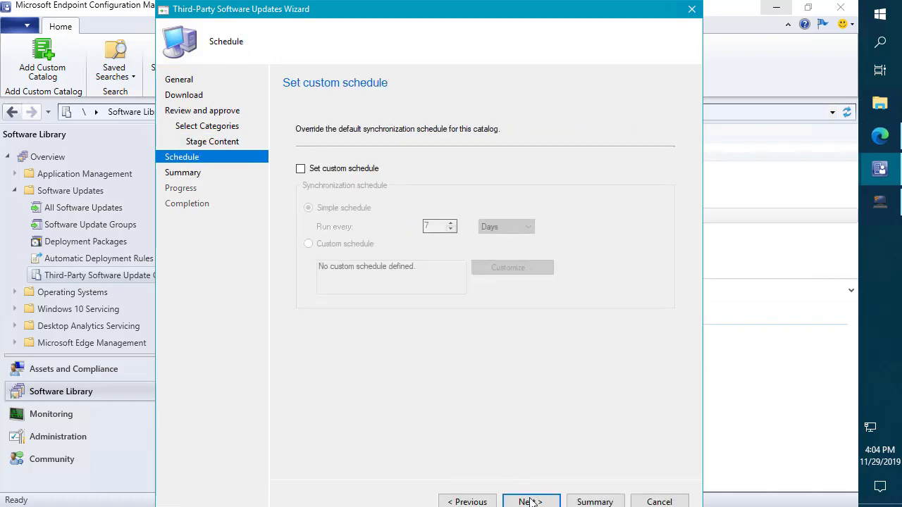
left_click(301, 168)
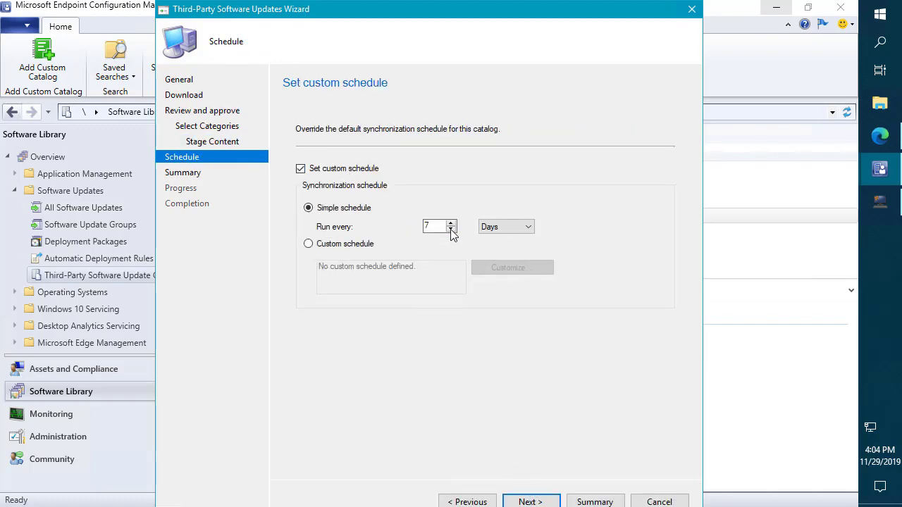
left_click(451, 230)
type("1")
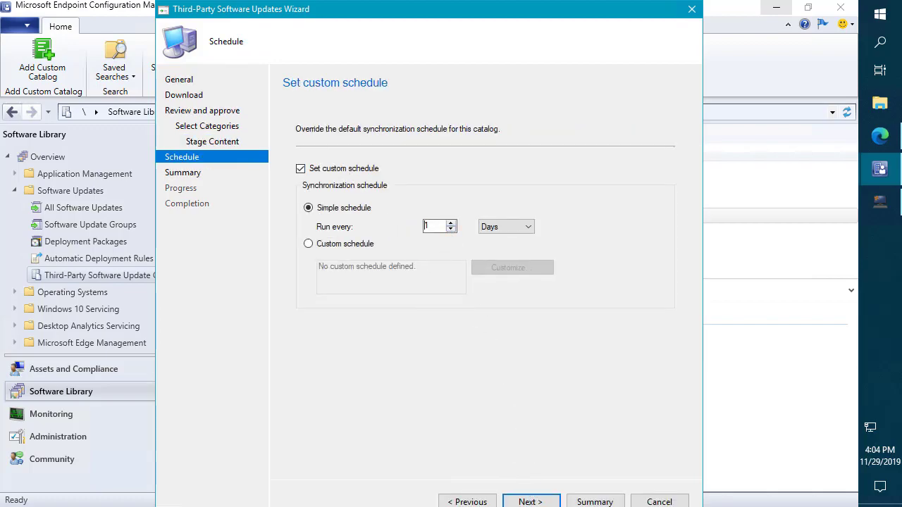
left_click(531, 502)
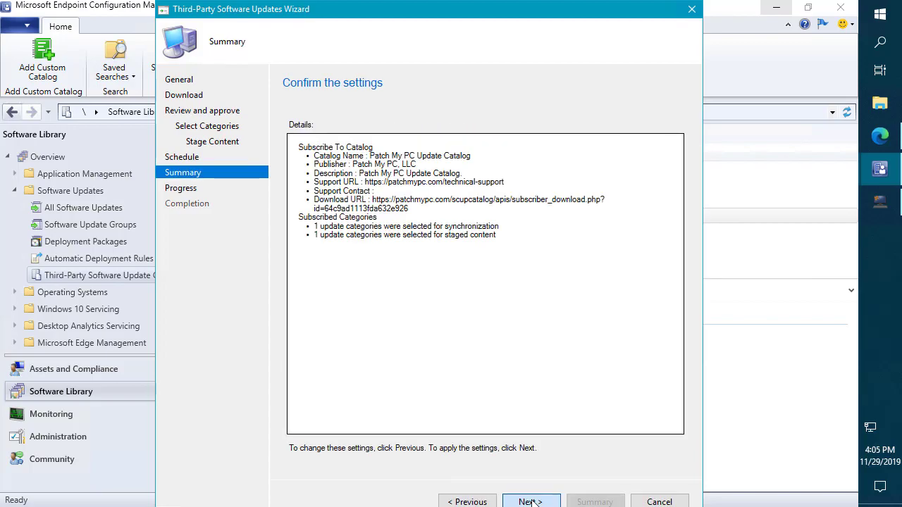
Confirm the Summary page to apply the Patch My PC subscription settings
left_click(532, 502)
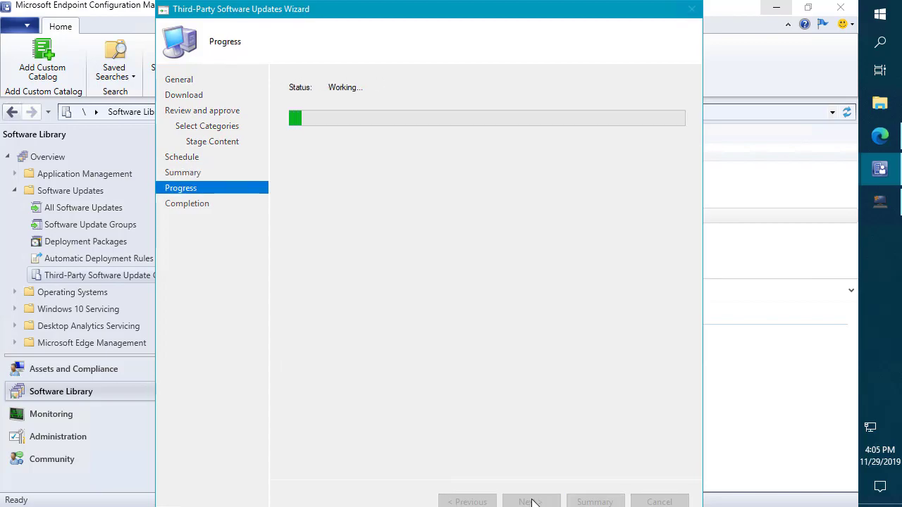
Review the Patch My PC catalog's details, selecting its download URL text
left_click(660, 501)
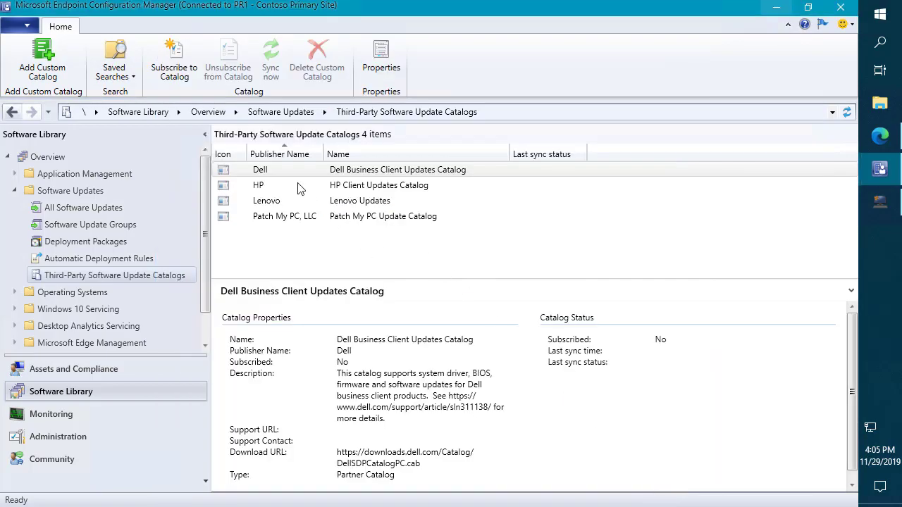
left_click(294, 216)
left_click(290, 198)
left_click(294, 218)
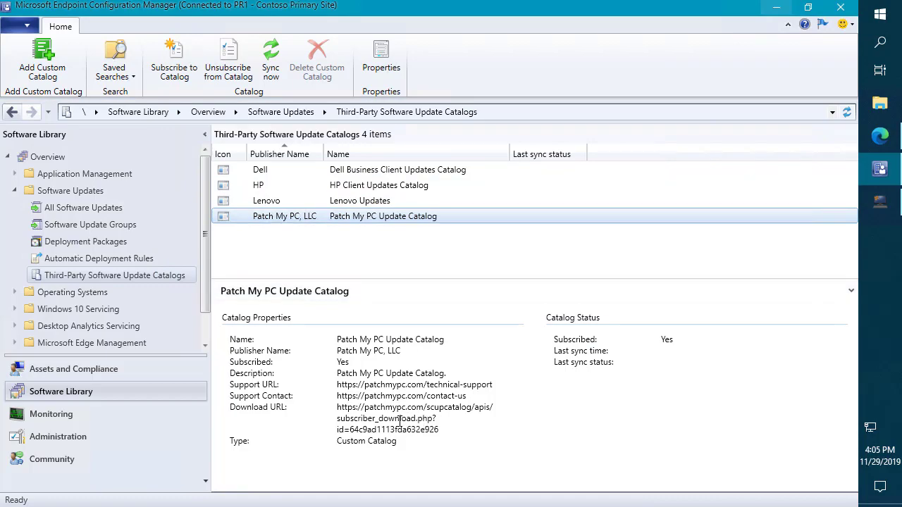
left_click_drag(440, 430, 337, 406)
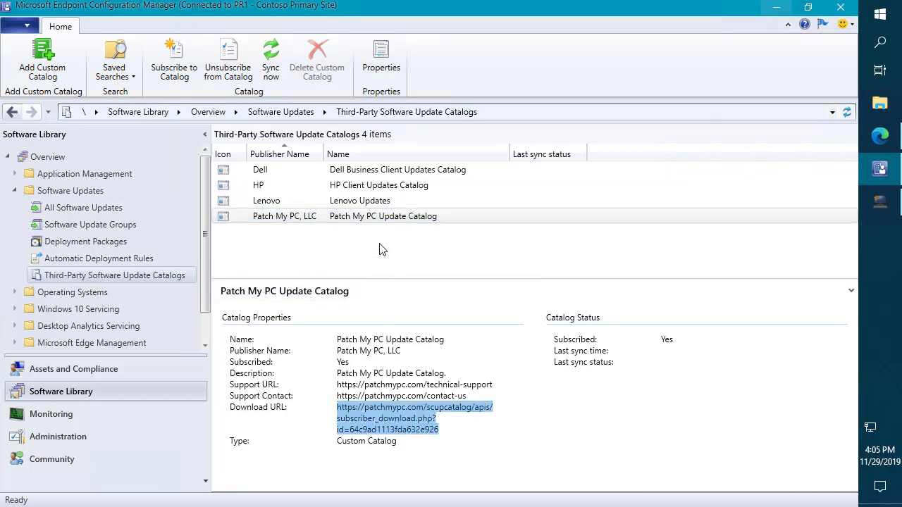
Check the Patch My PC catalog's available actions, then dismiss the menu
left_click(322, 221)
right_click(319, 223)
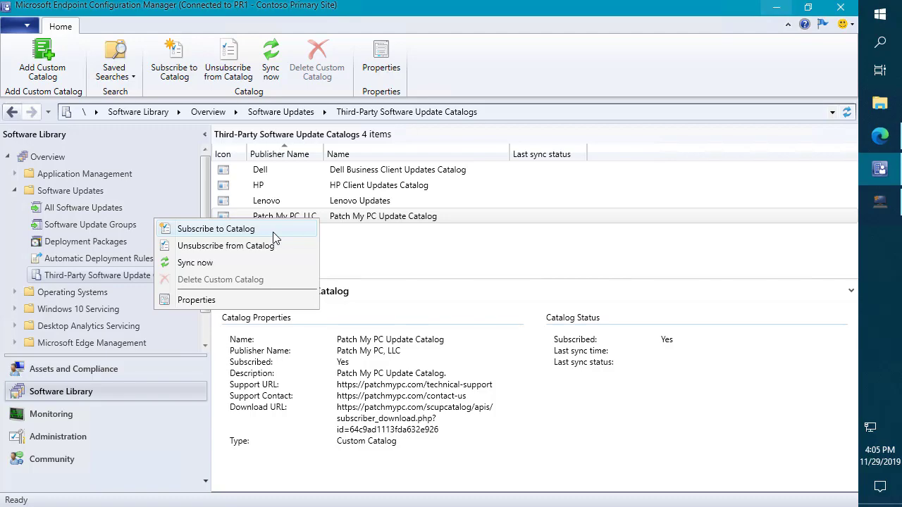
left_click(392, 263)
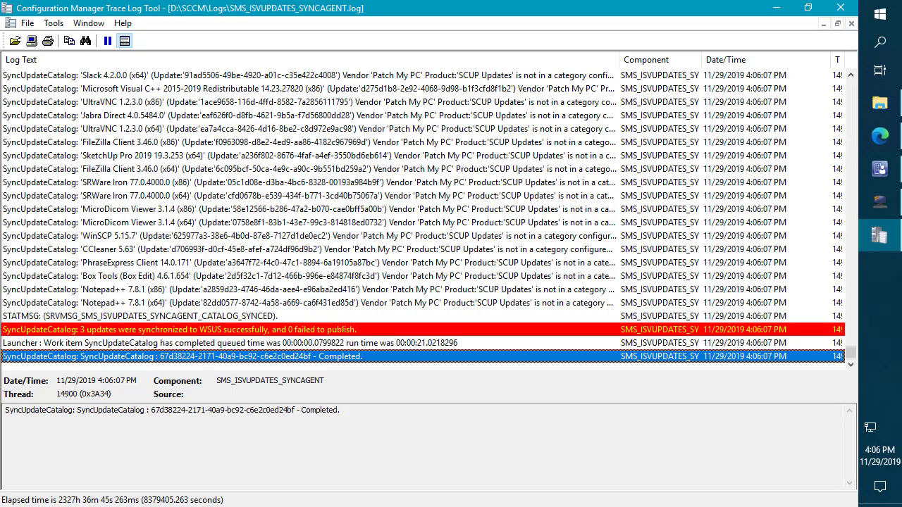
Read the skipped-category messages and the Completed line reporting 3 updates synced to WSUS, then return to the console
left_click(436, 117)
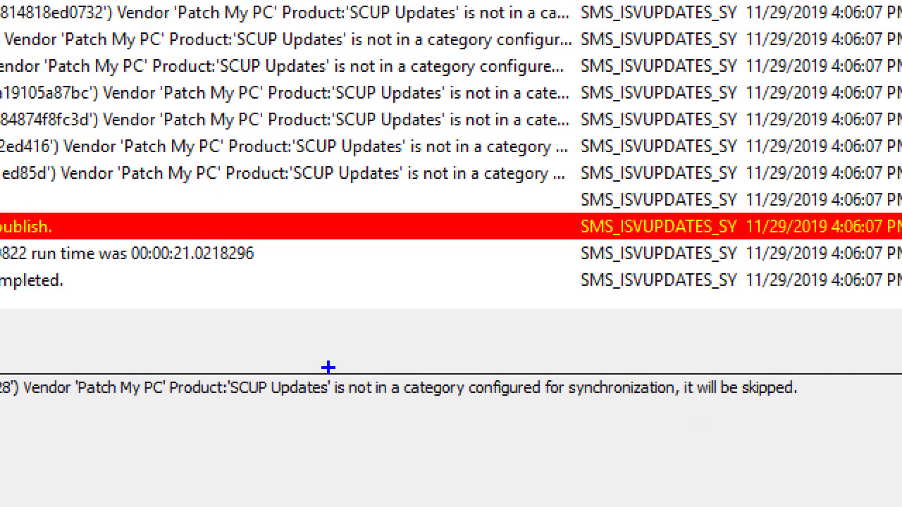
key("r")
mouse_move(329, 367)
left_mouse_down()
mouse_move(837, 396)
mouse_move(836, 408)
left_mouse_up()
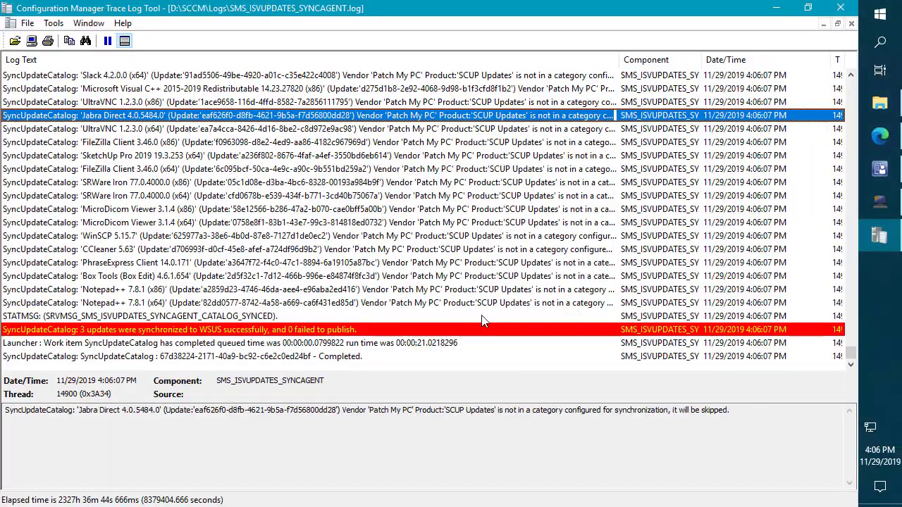
left_click(170, 68)
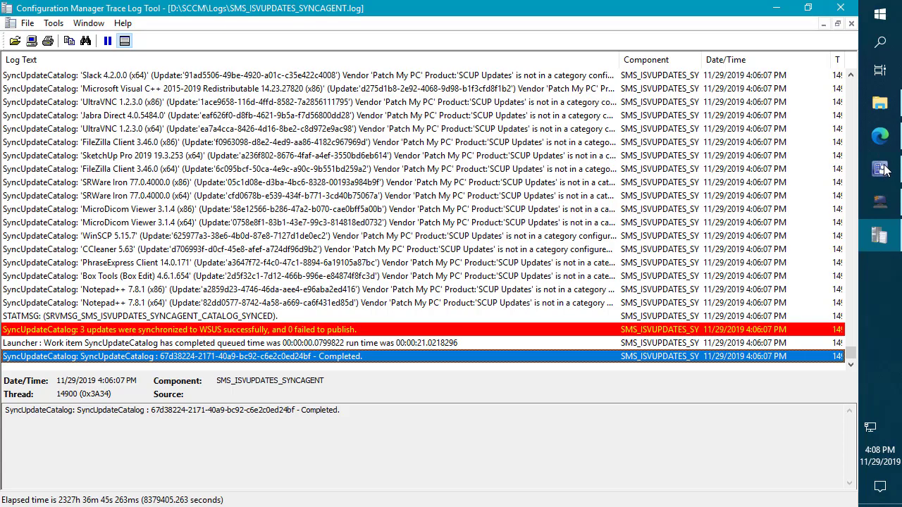
left_click(882, 170)
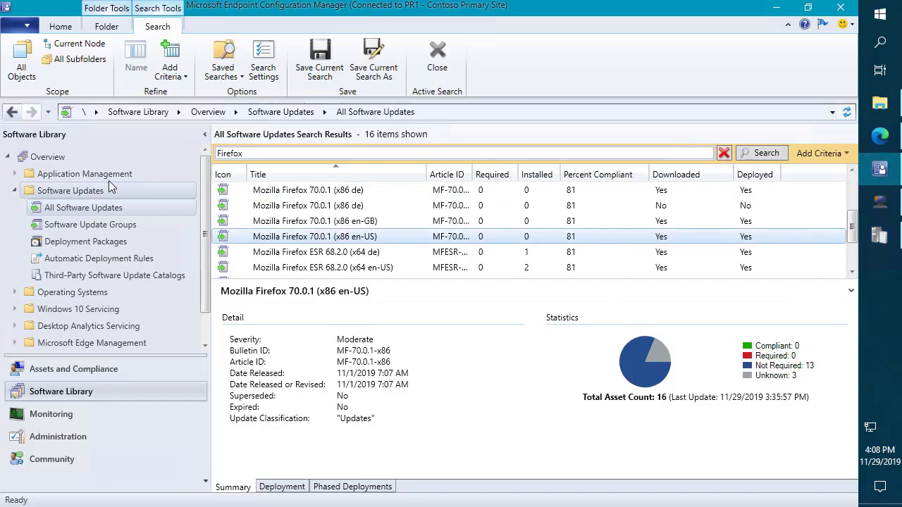
Select the Mozilla Firefox 70.0.1 (x86 en-US) update, then bring the Patch My PC page forward in Edge
left_click(268, 224)
left_click(269, 237)
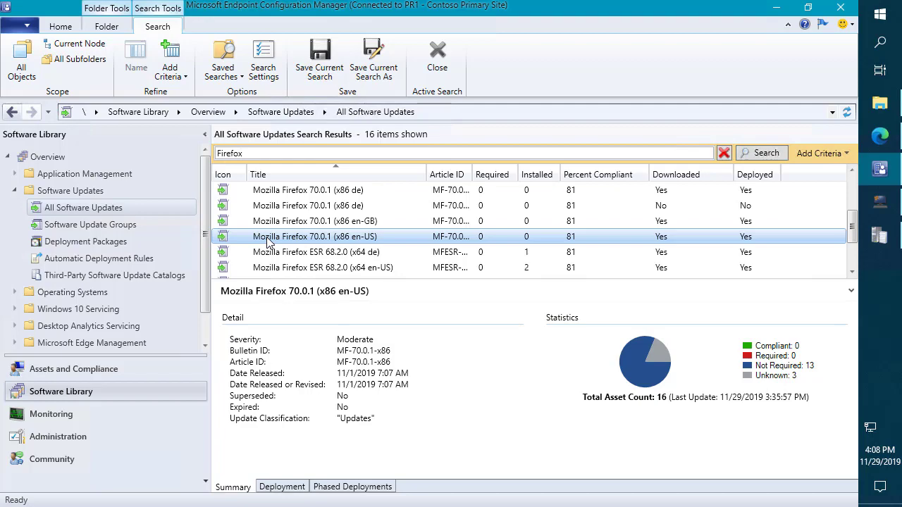
left_click(881, 141)
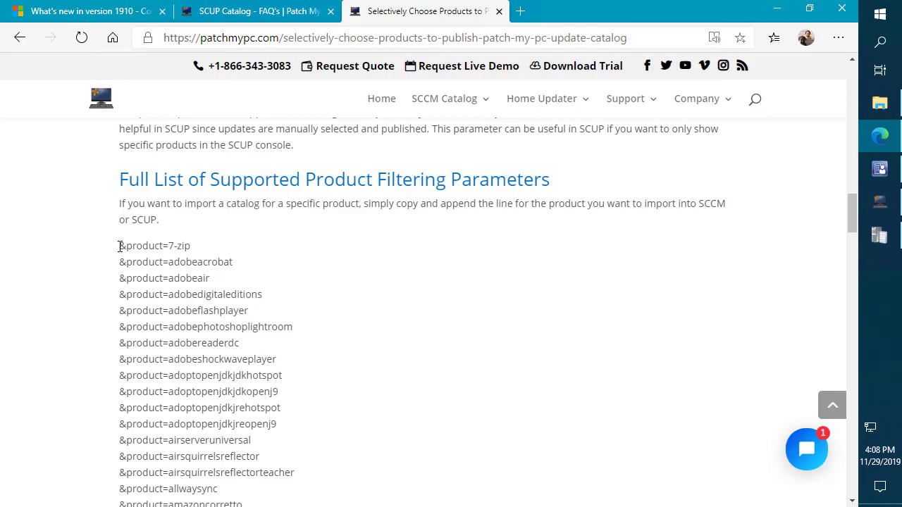
Bring up the Configuration Manager window preview from the taskbar to head back to the console
mouse_move(882, 179)
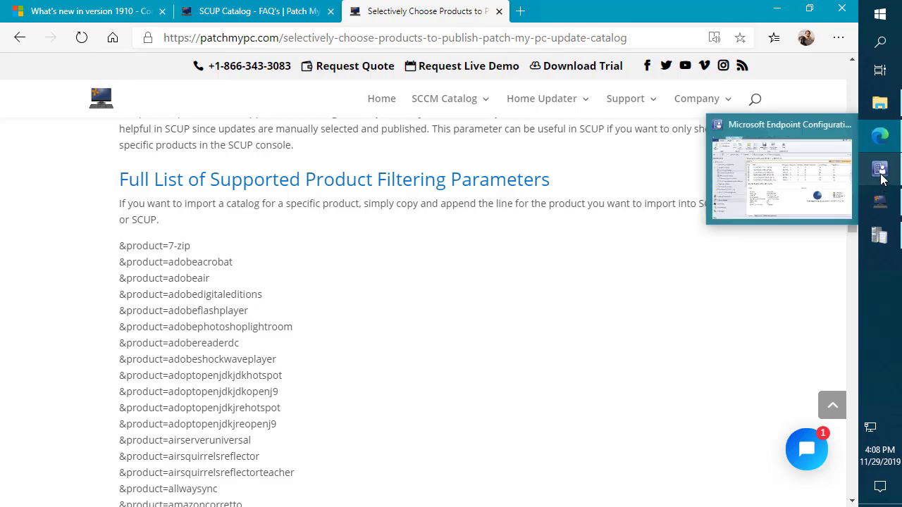